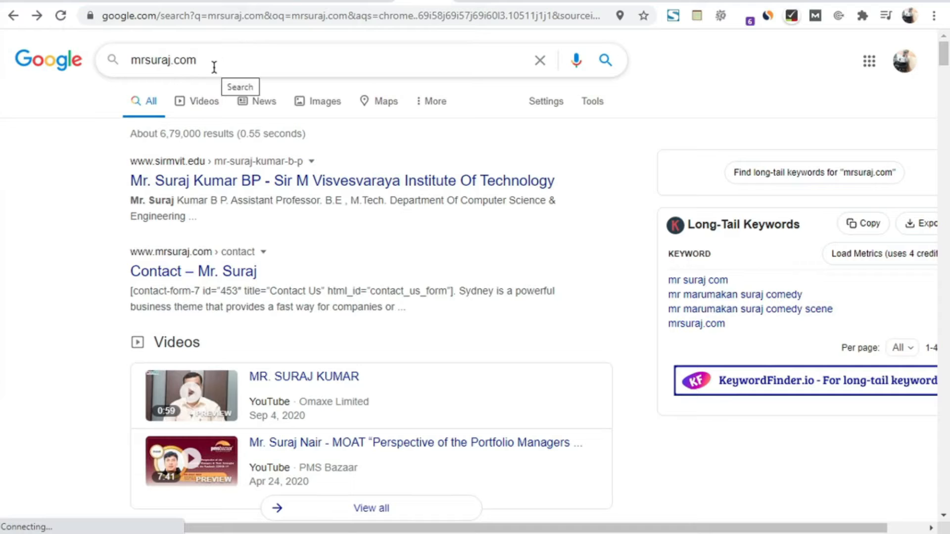
Examine the search results for mrsuraj.com and view the website's home page
left_click_drag(416, 318, 120, 270)
left_click(120, 271)
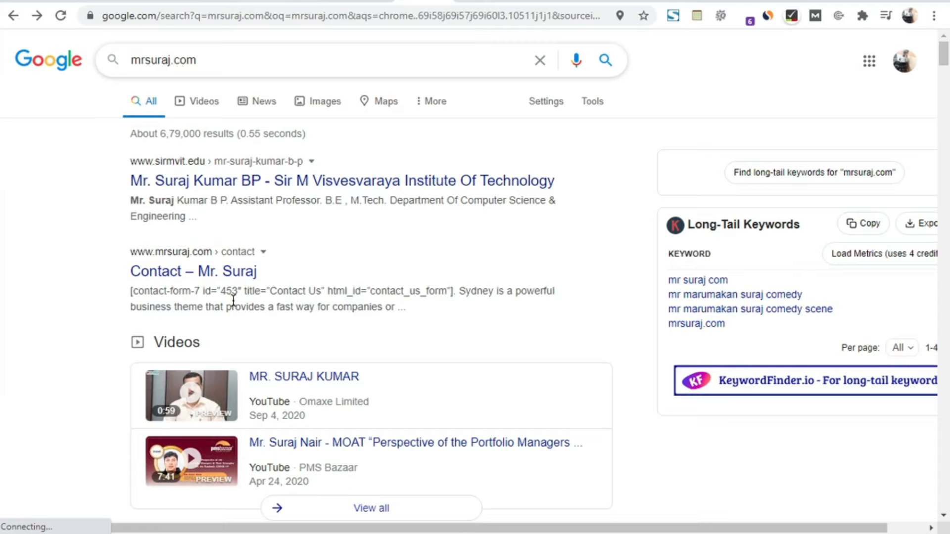
left_click(239, 273)
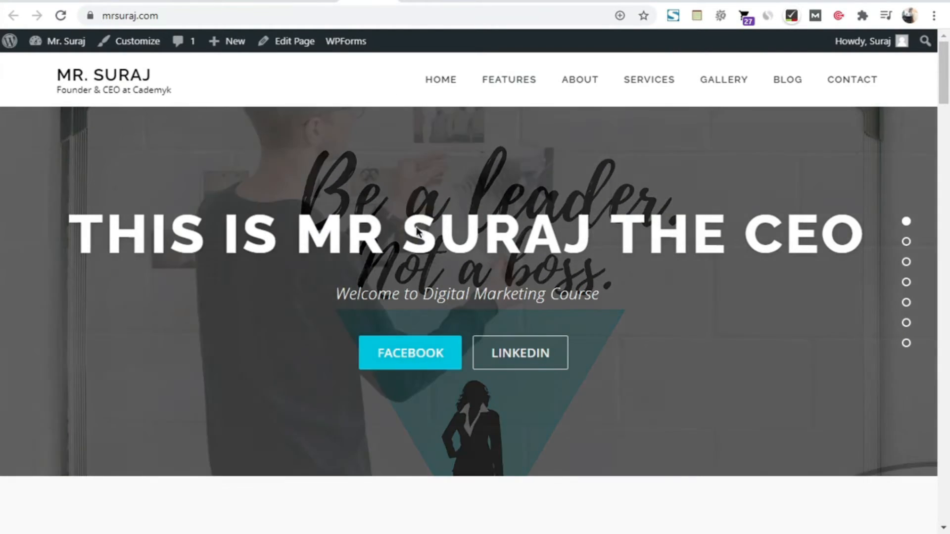
left_click(425, 1)
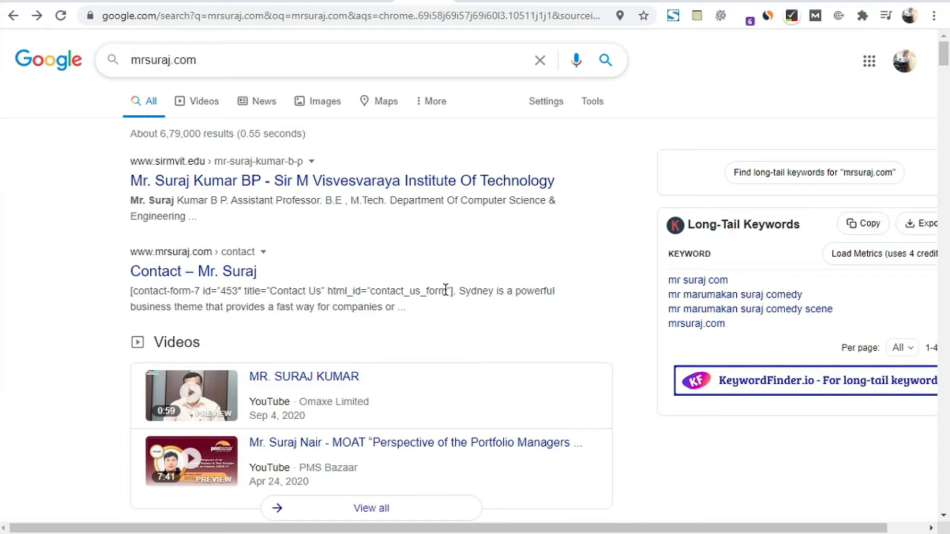
Open Google Search Console Tools from the "google search console" results and review the property type choices on its welcome page
left_click(490, 3)
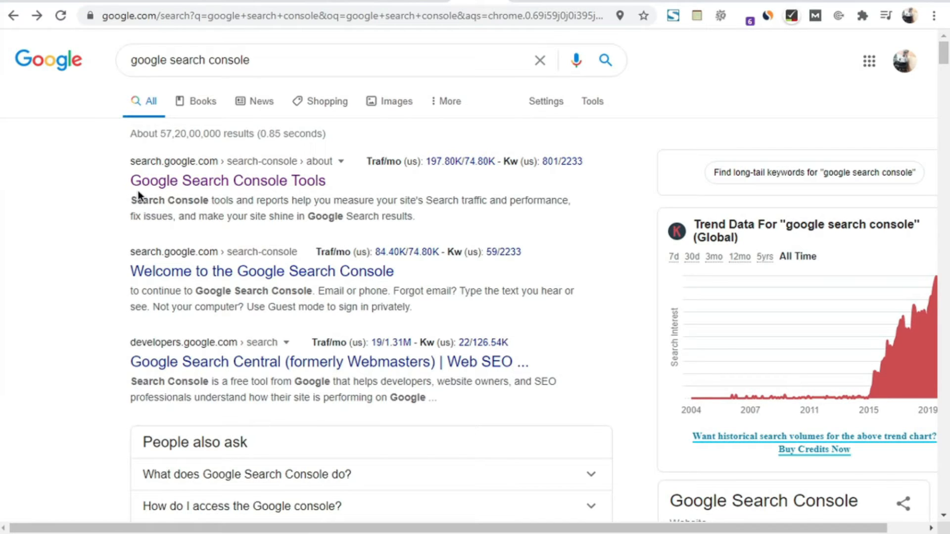
left_click(222, 181)
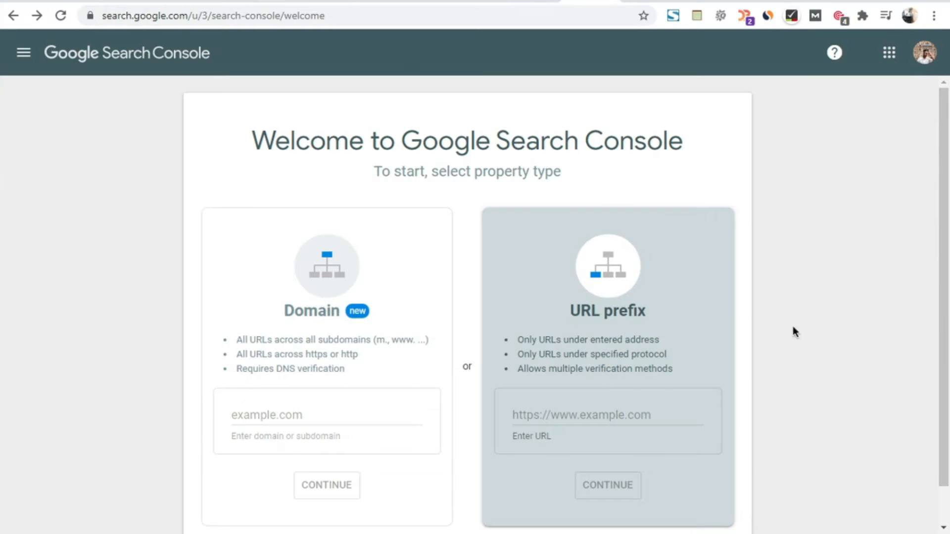
scroll(924, 371, "down", 1)
scroll(371, 163, "up", 1)
left_click_drag(254, 140, 711, 139)
left_click_drag(382, 171, 652, 176)
scroll(944, 247, "down", 1)
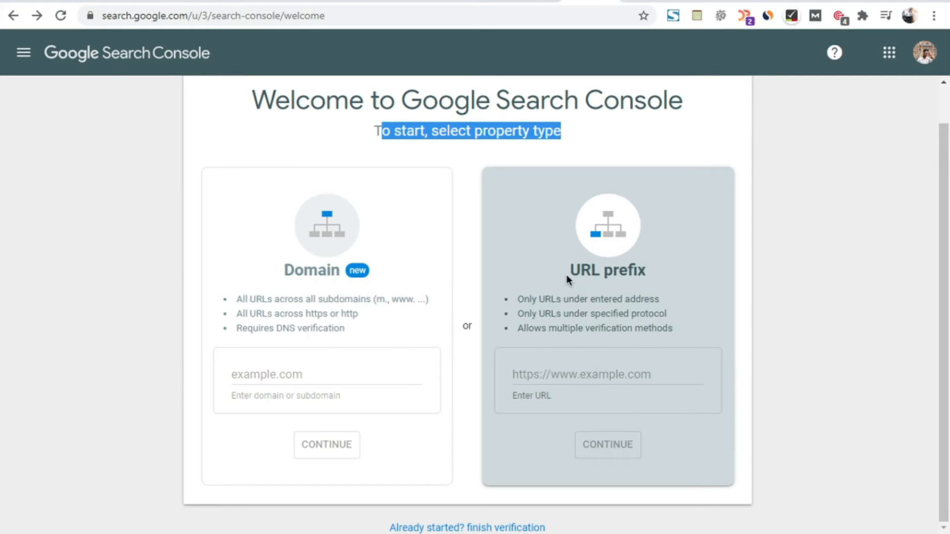
left_click(564, 374)
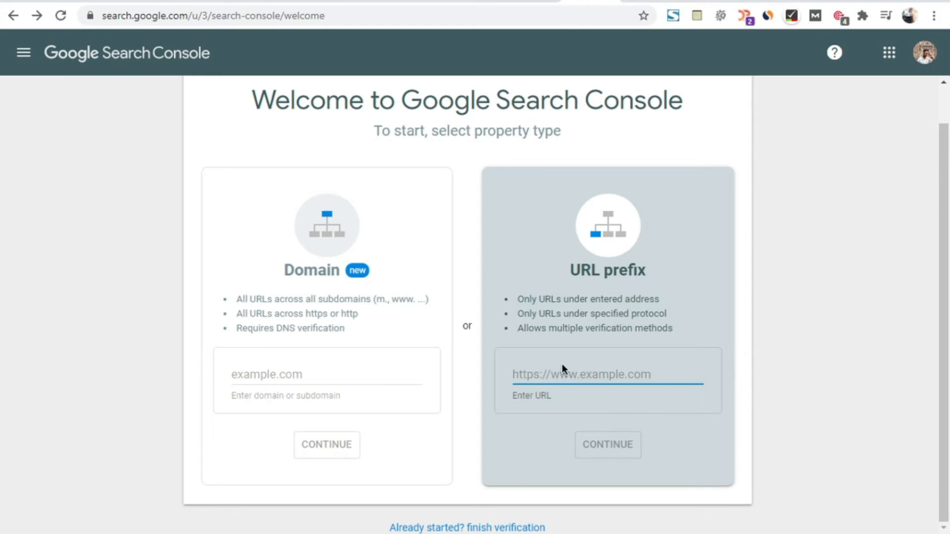
type("https://www.mrsuraj.com/")
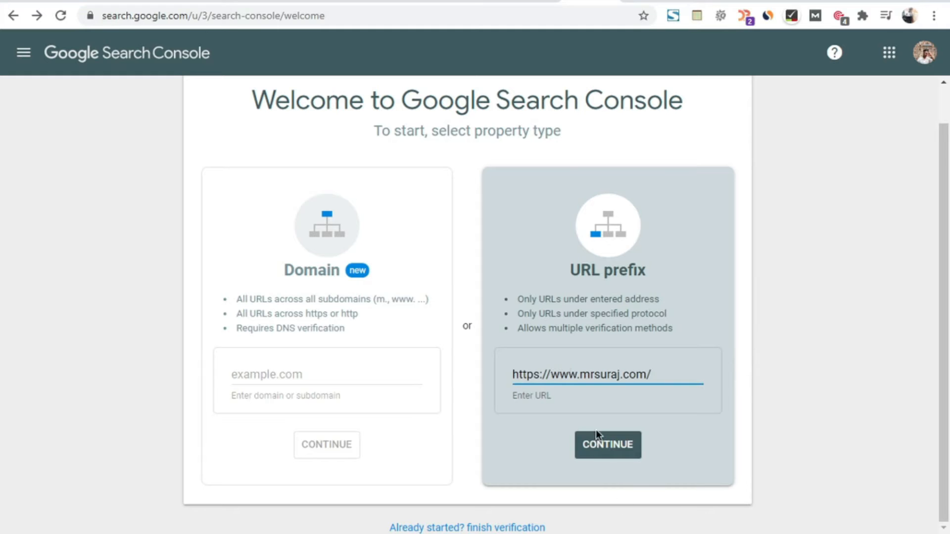
left_click(601, 455)
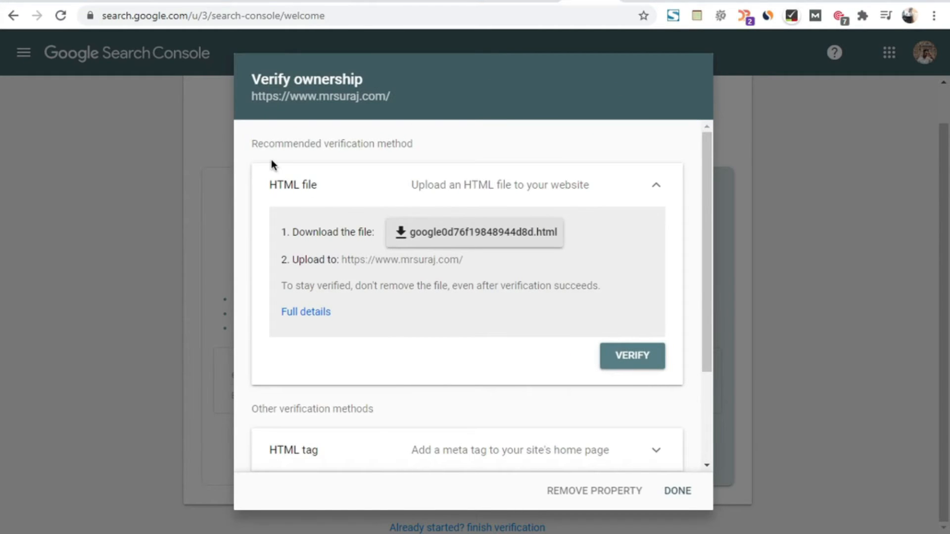
Choose the HTML tag verification method for the property and copy its meta tag
left_click(658, 188)
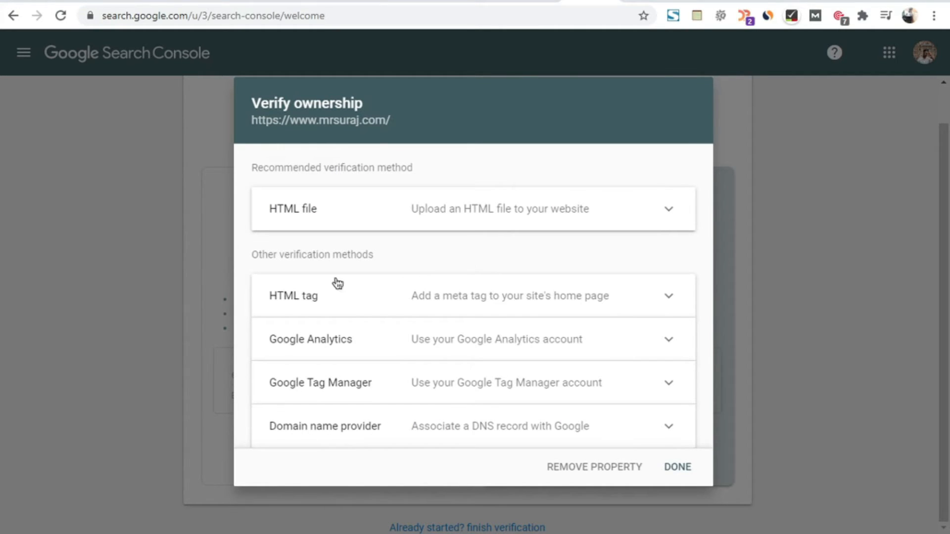
left_click(626, 296)
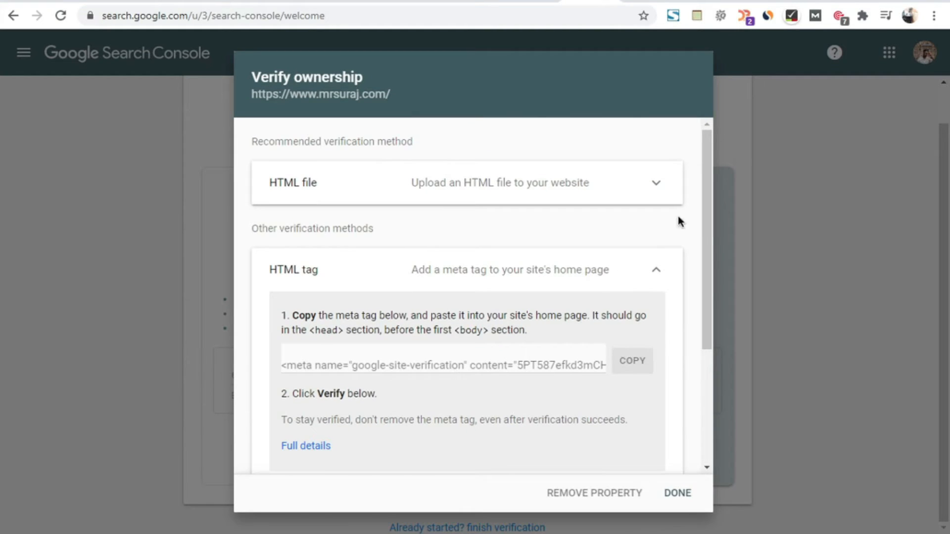
left_click_drag(706, 250, 708, 290)
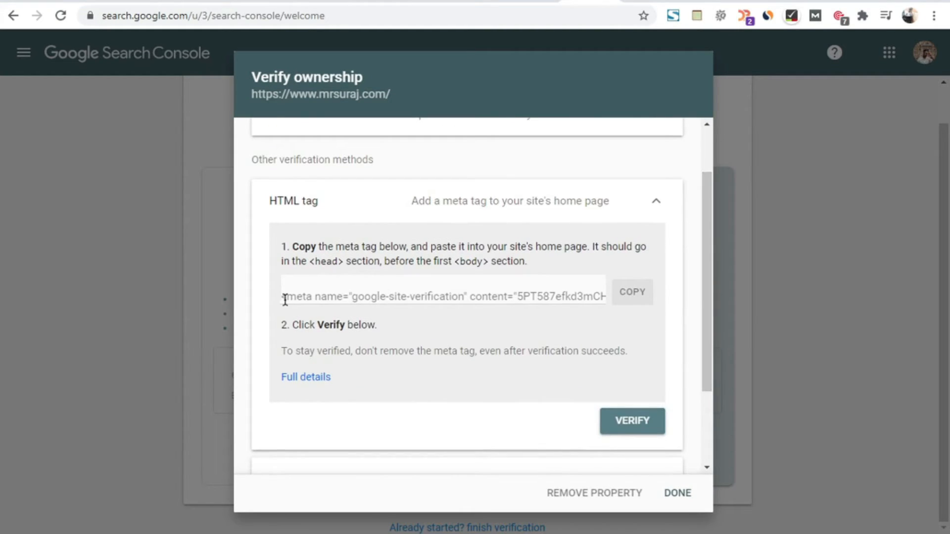
left_click_drag(282, 298, 577, 298)
left_click(571, 294)
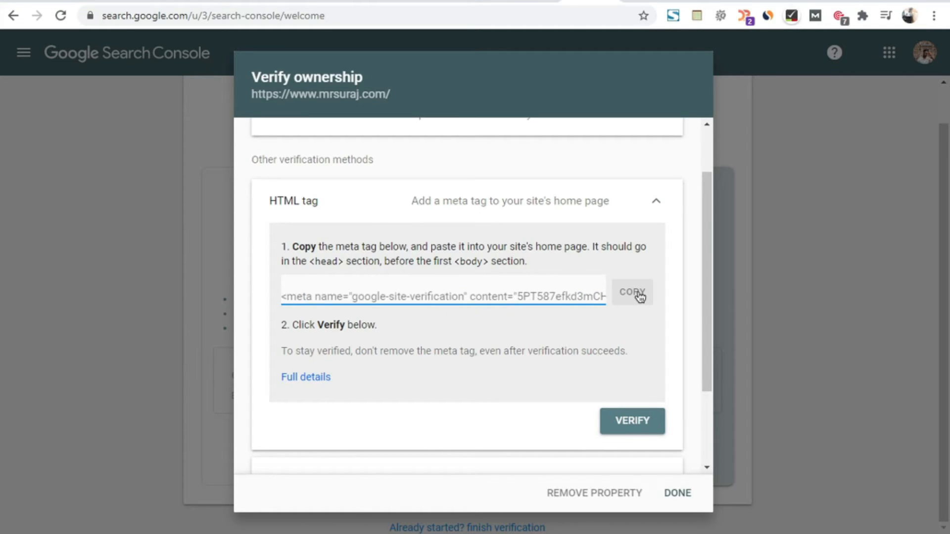
left_click(640, 297)
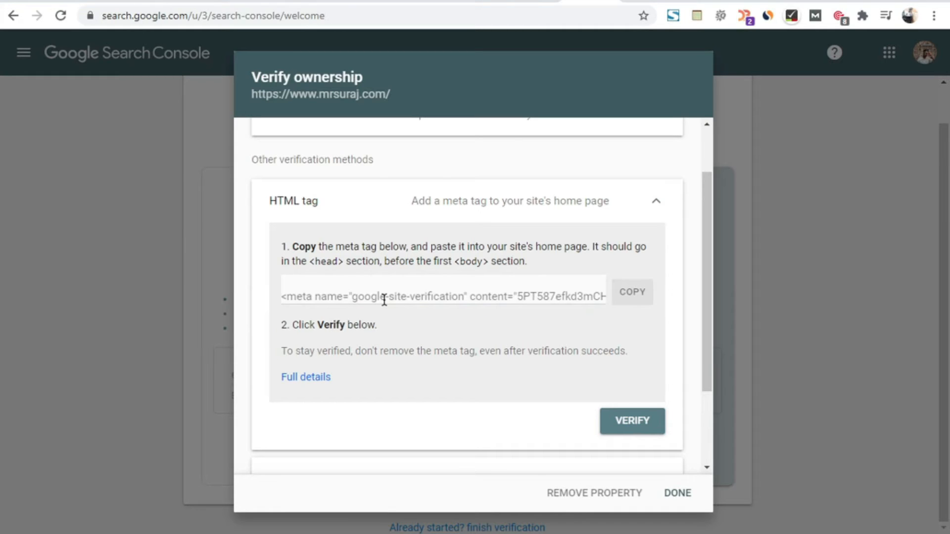
scroll(396, 301, "up", 1)
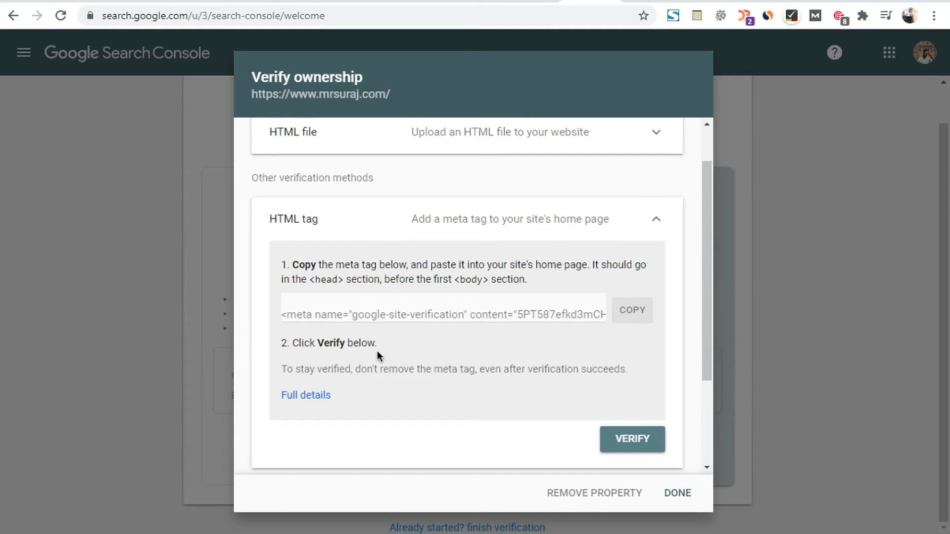
Switch to the WordPress admin, search new plugins for "insert header", and install and activate Insert Headers and Footers
left_click(201, 1)
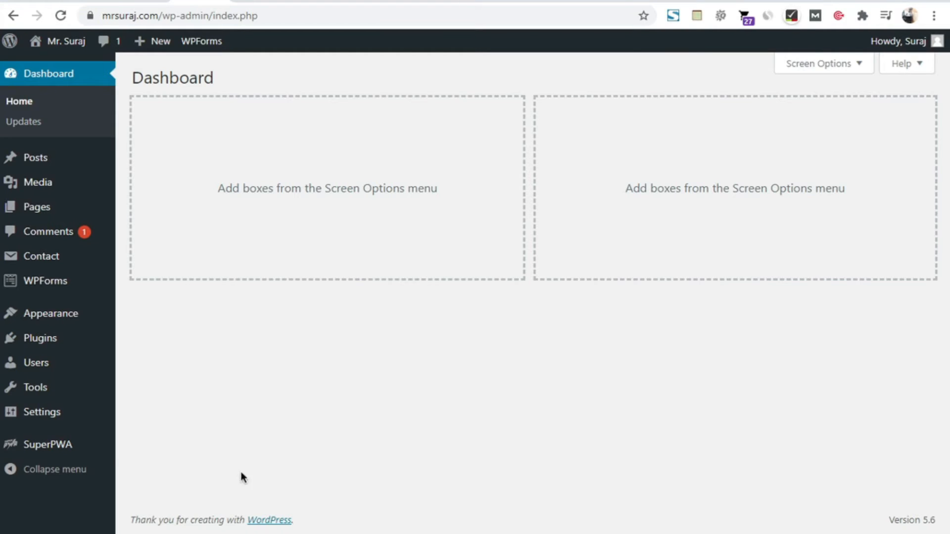
mouse_move(12, 350)
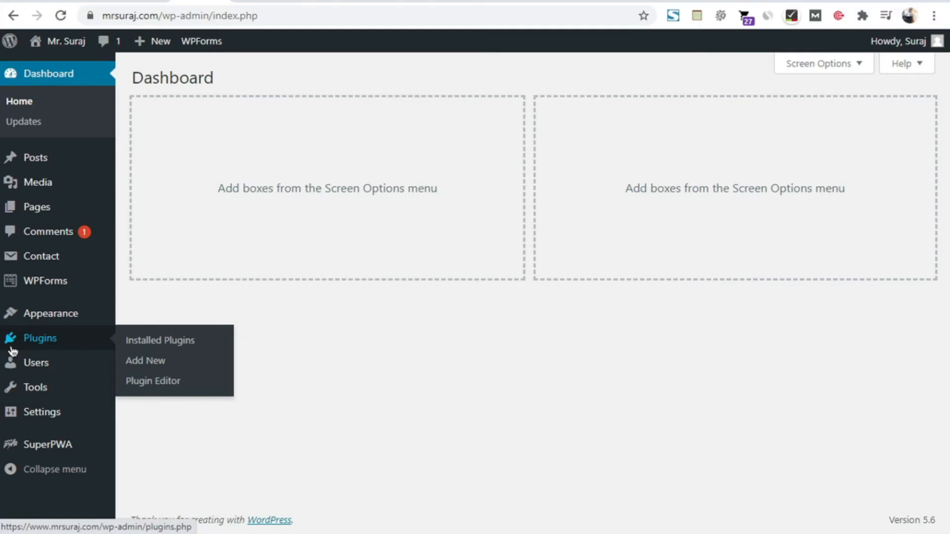
left_click(148, 370)
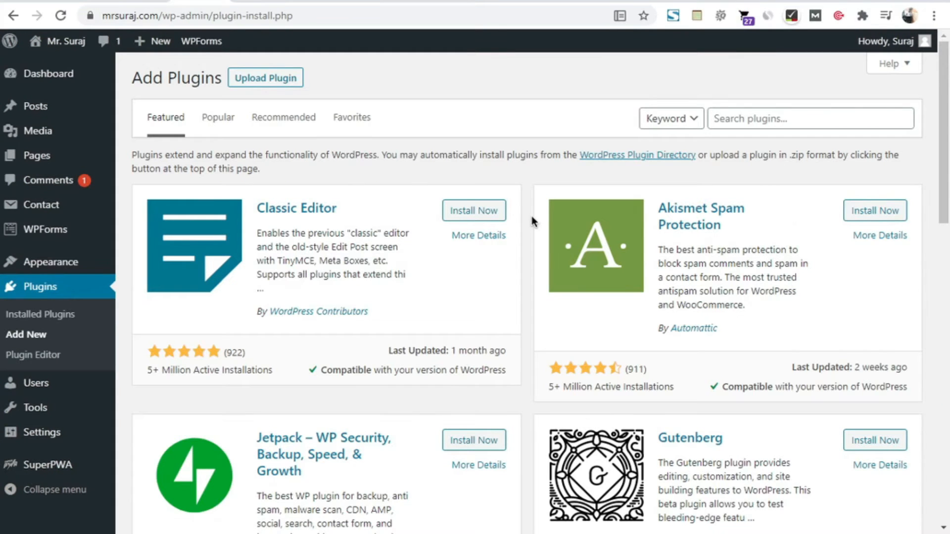
left_click(782, 120)
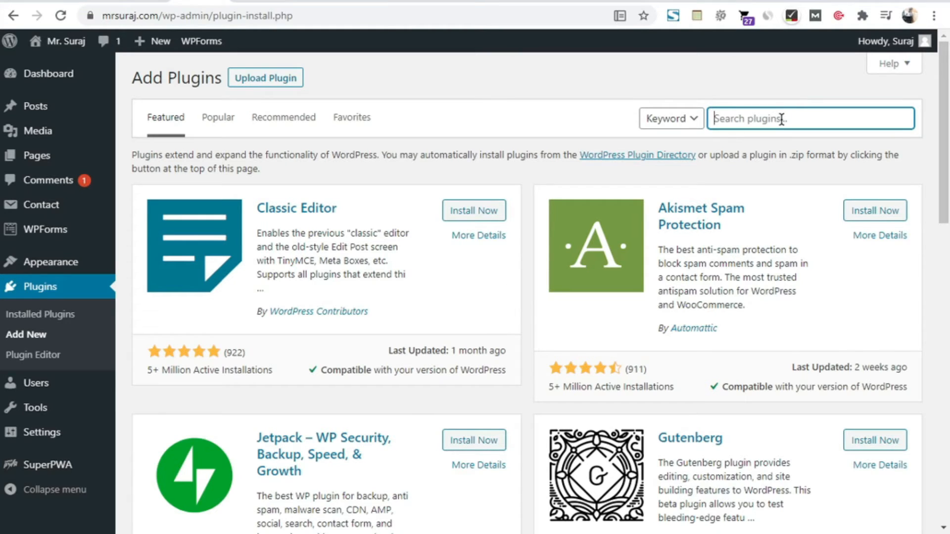
type("insert header")
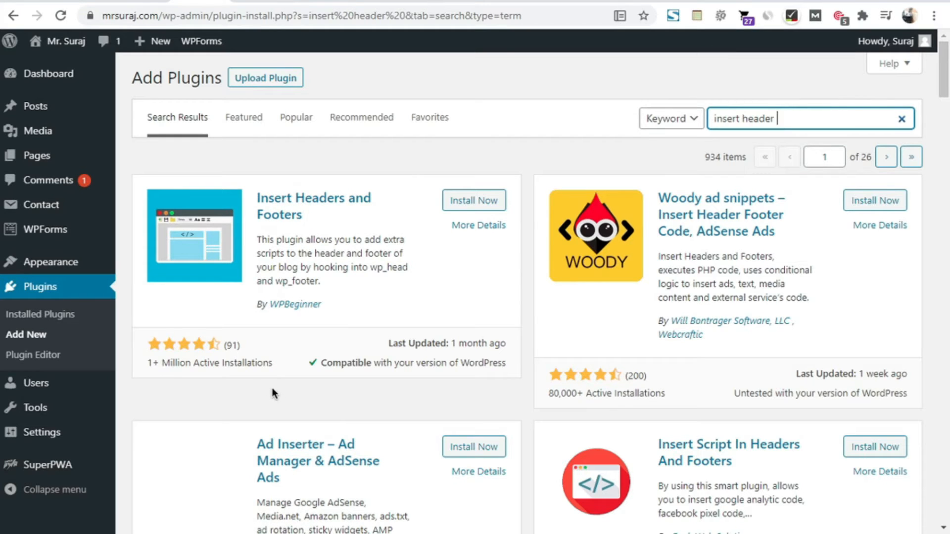
left_click(470, 207)
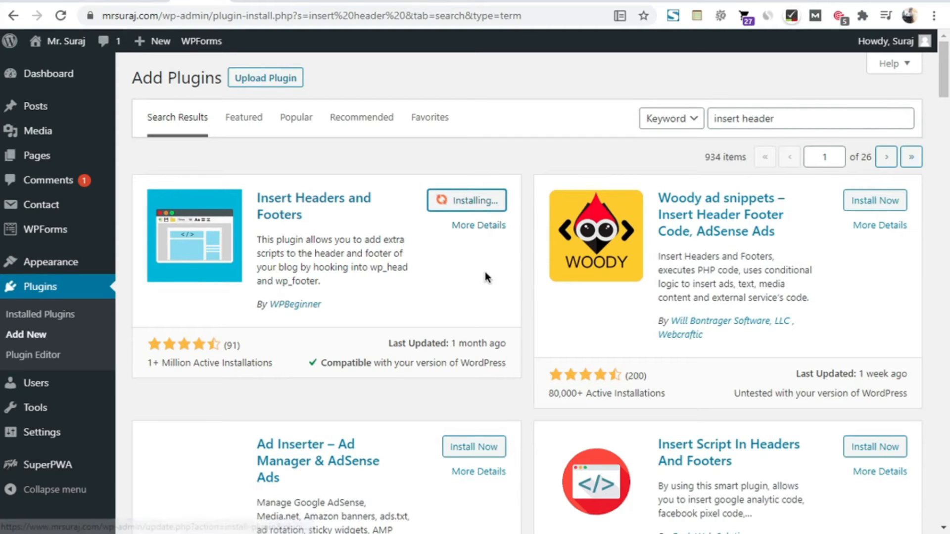
left_click(475, 208)
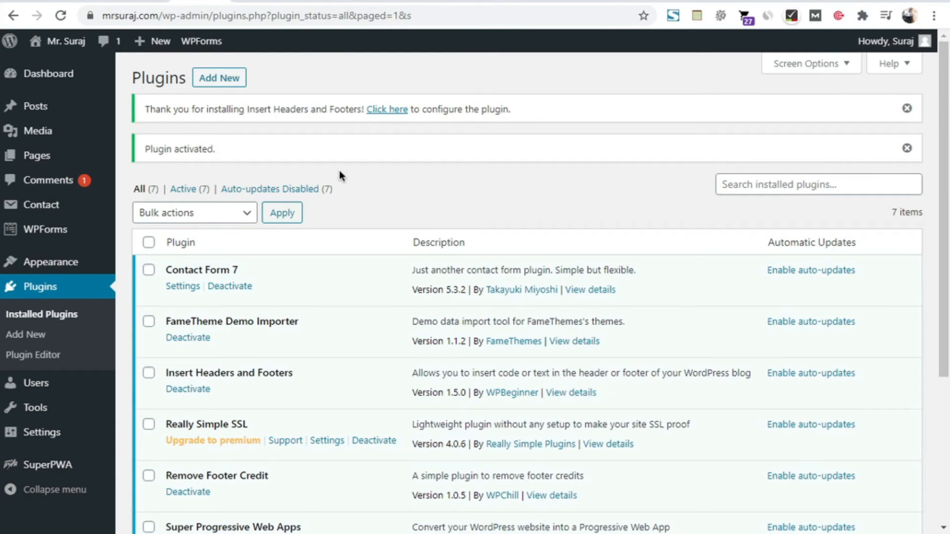
Open the Insert Headers and Footers settings and review the header, body and footer script sections
mouse_move(58, 439)
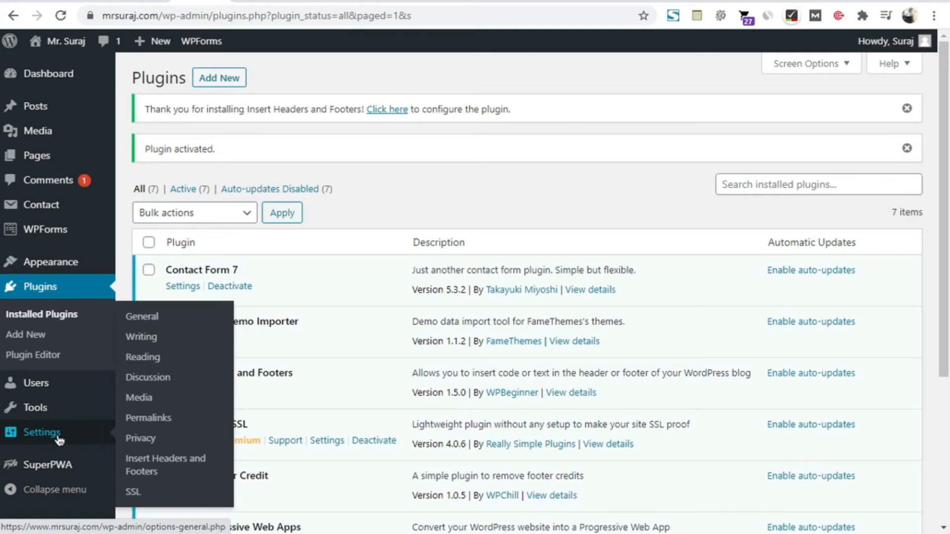
left_click(141, 470)
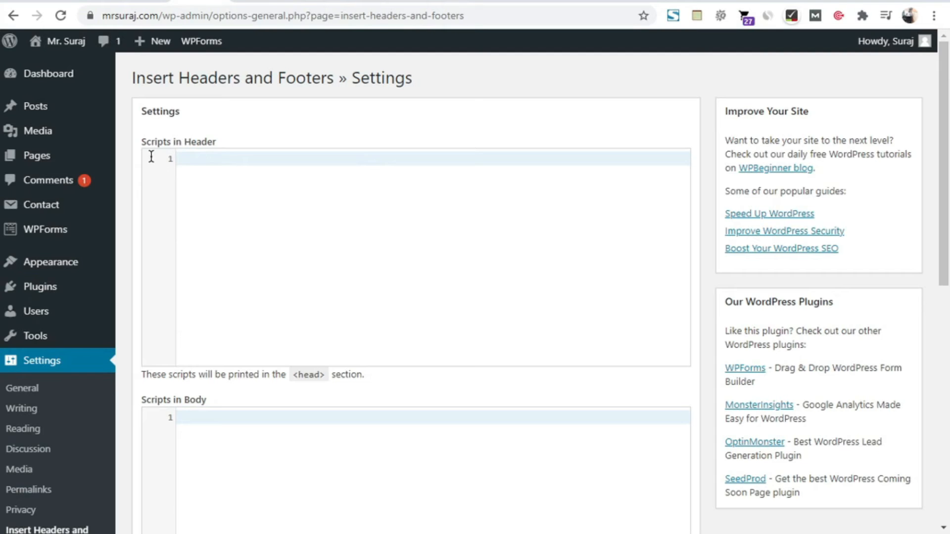
scroll(392, 201, "down", 5)
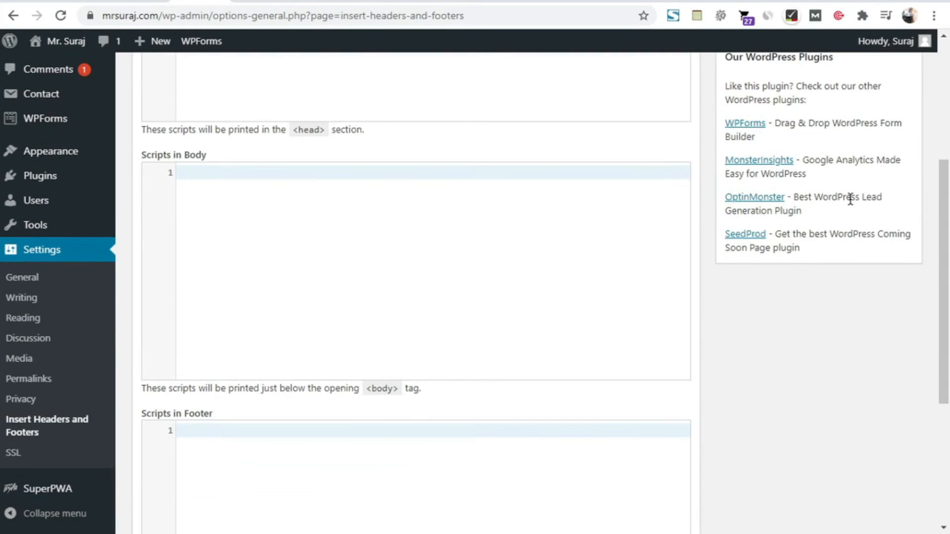
scroll(923, 291, "down", 5)
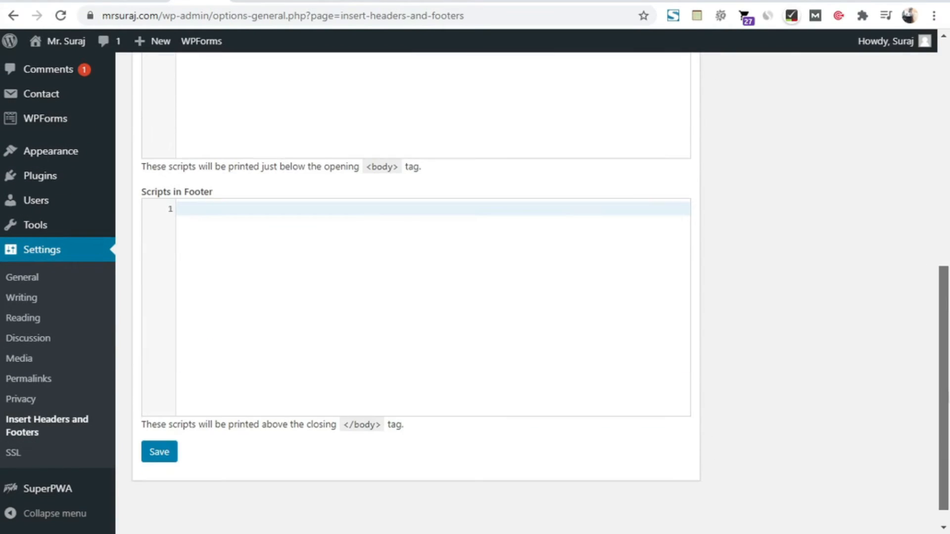
left_click_drag(948, 354, 949, 144)
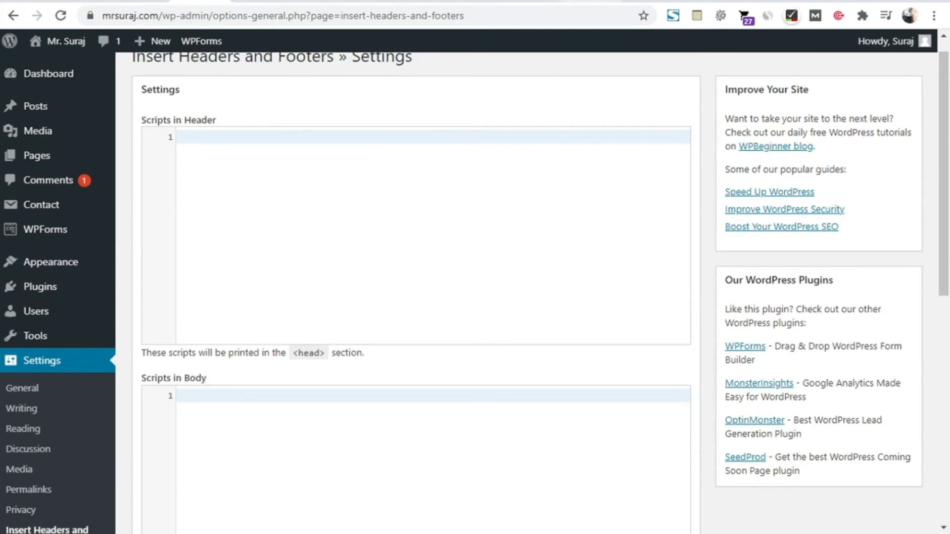
Return to Google Search Console and read where the HTML meta tag should be placed
left_click(534, 1)
left_click(592, 1)
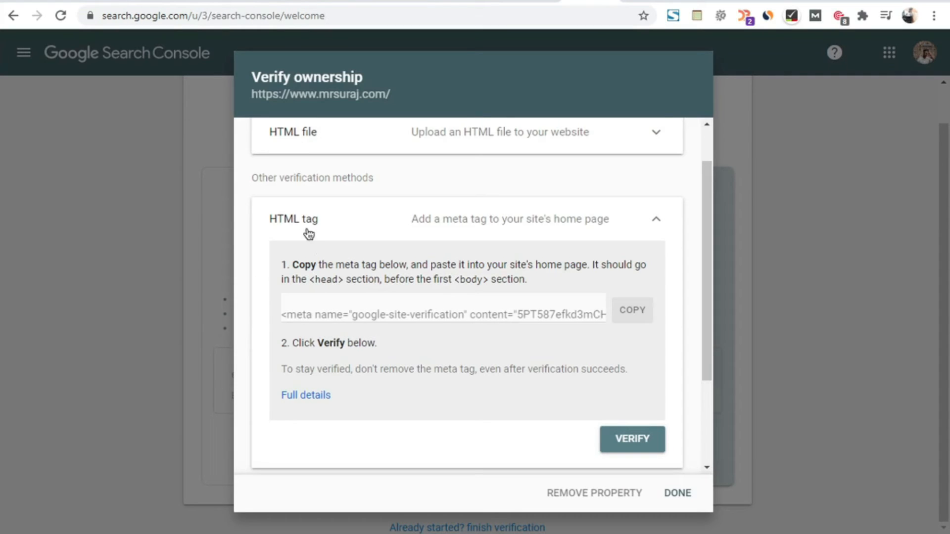
left_click_drag(292, 265, 550, 280)
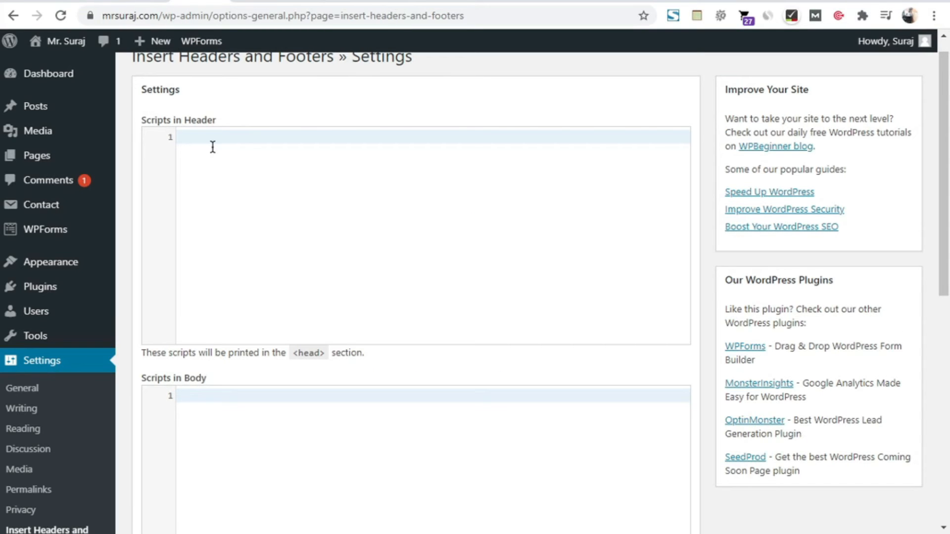
Paste the copied site-verification meta tag into Scripts in Header on the WordPress plugin settings page and save the settings
key("ctrl+v")
scroll(888, 161, "down", 10)
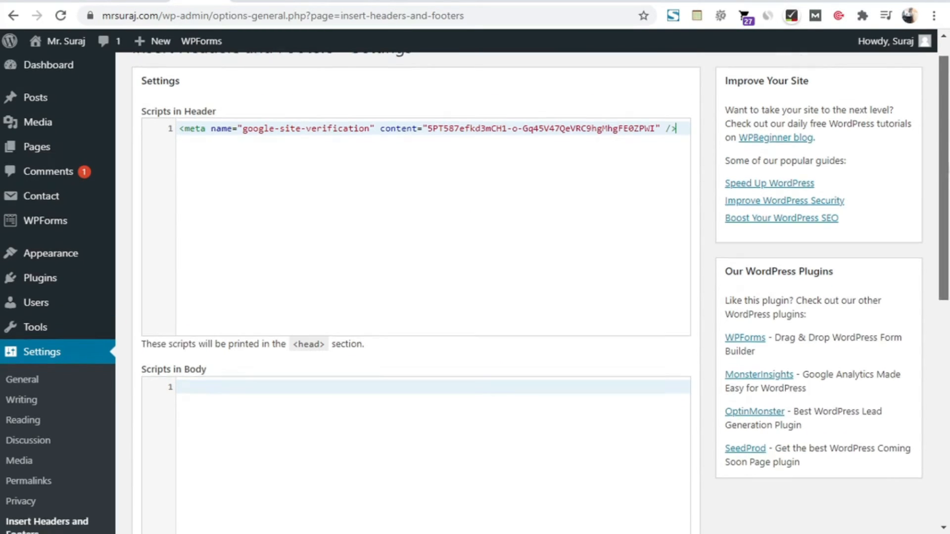
left_click(158, 433)
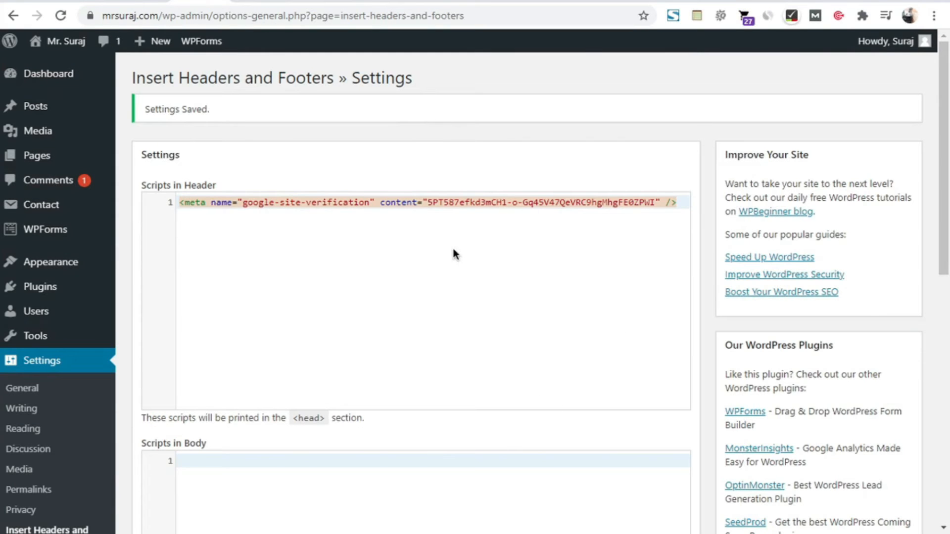
Verify site ownership with the HTML tag in Google Search Console, go to the property and dismiss the Core Web Vitals tip
left_click(588, 1)
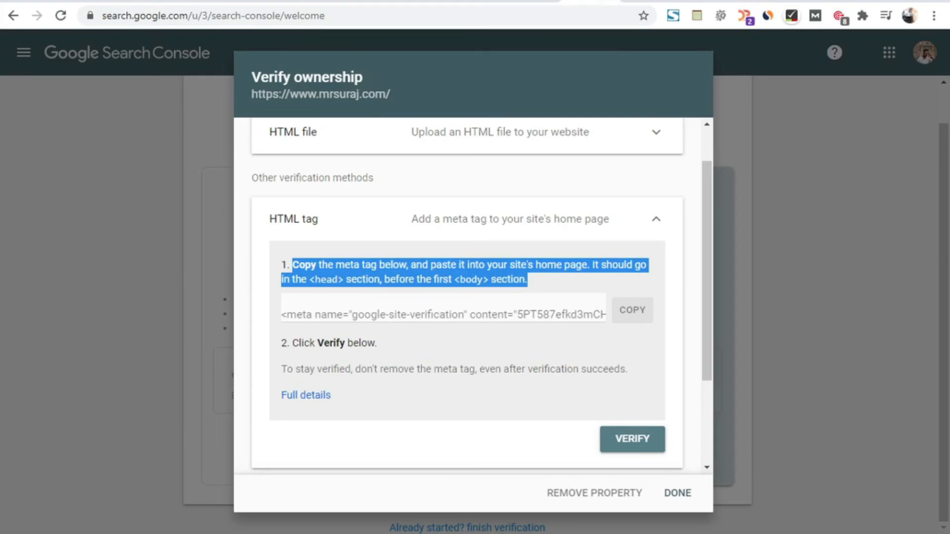
left_click(633, 447)
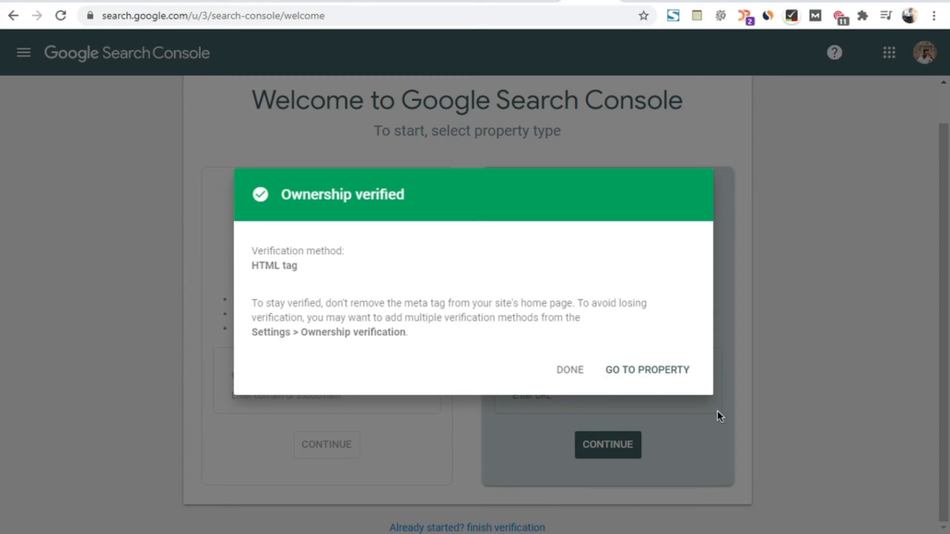
left_click(641, 375)
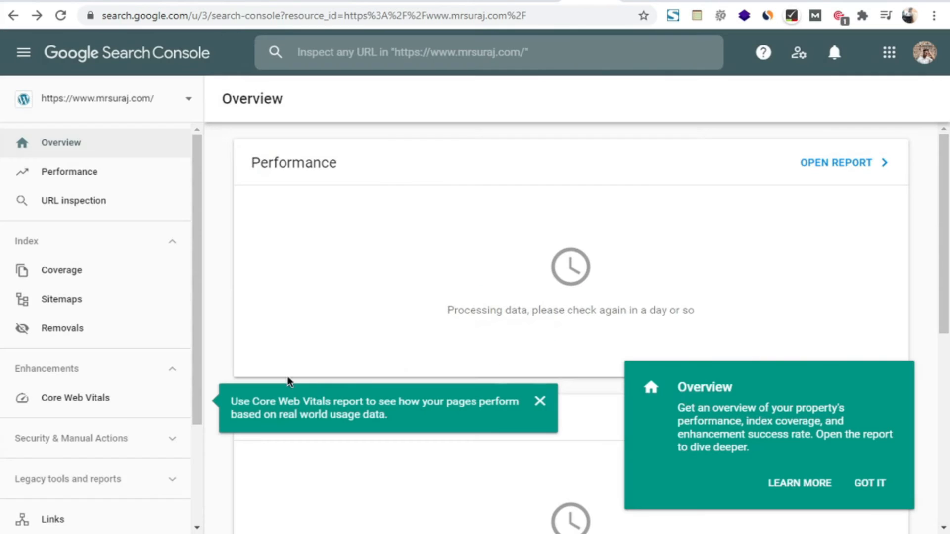
left_click(539, 405)
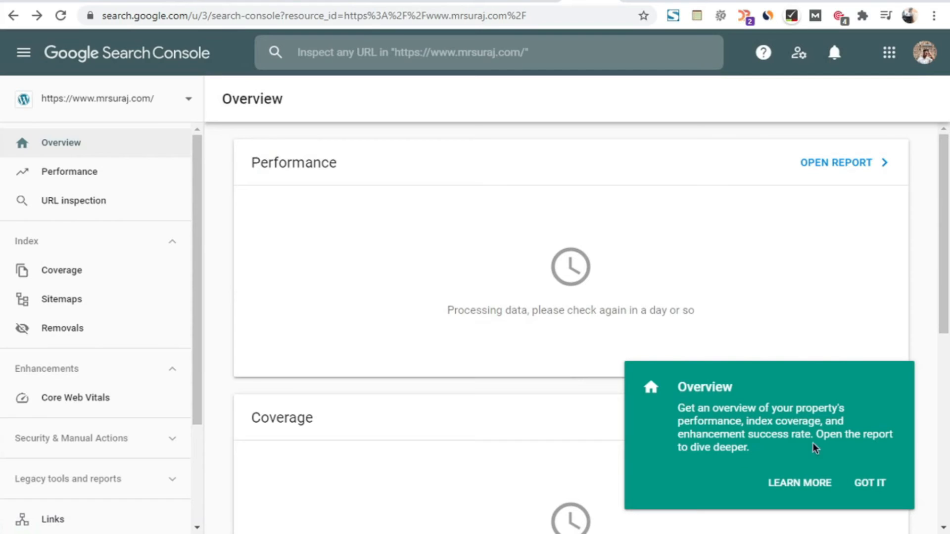
Dismiss the Overview tip, open the property's Sitemaps report and dismiss its introductory tip
left_click(869, 487)
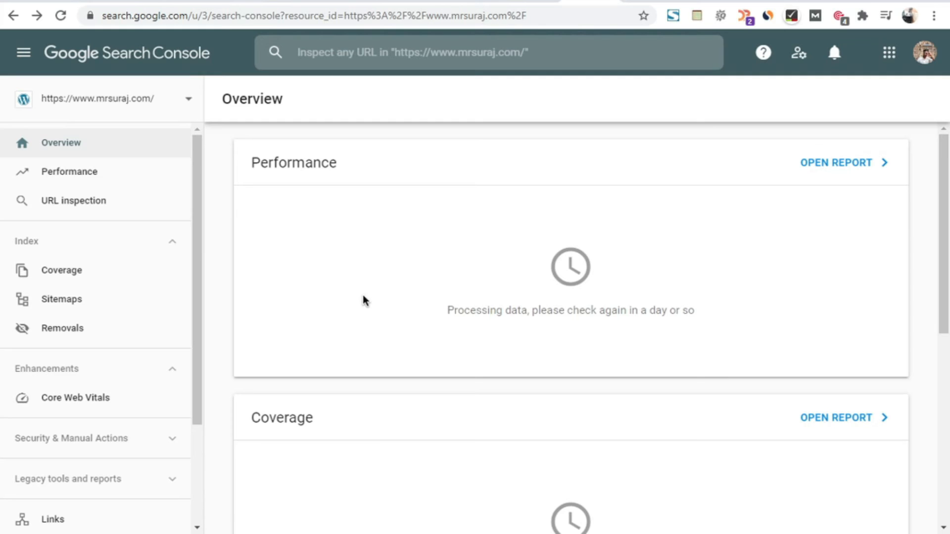
left_click(51, 306)
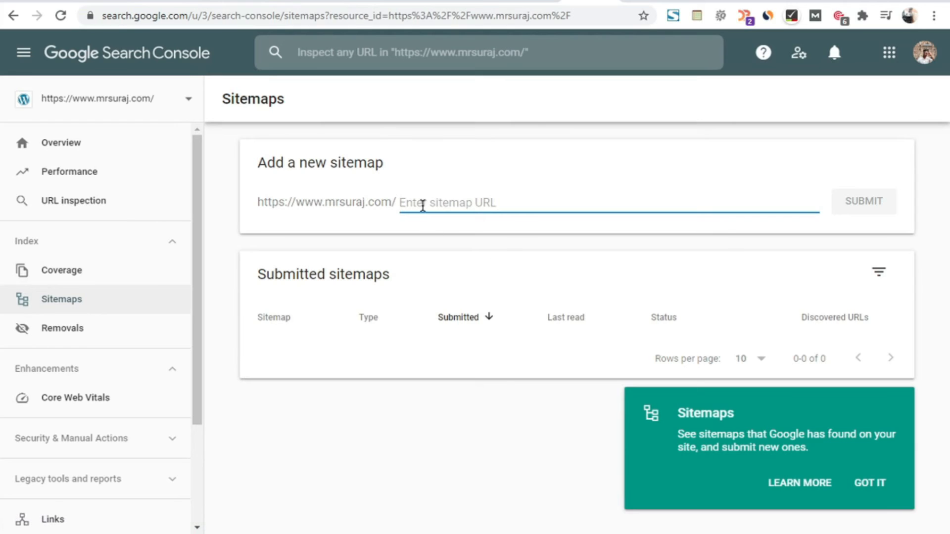
left_click(880, 483)
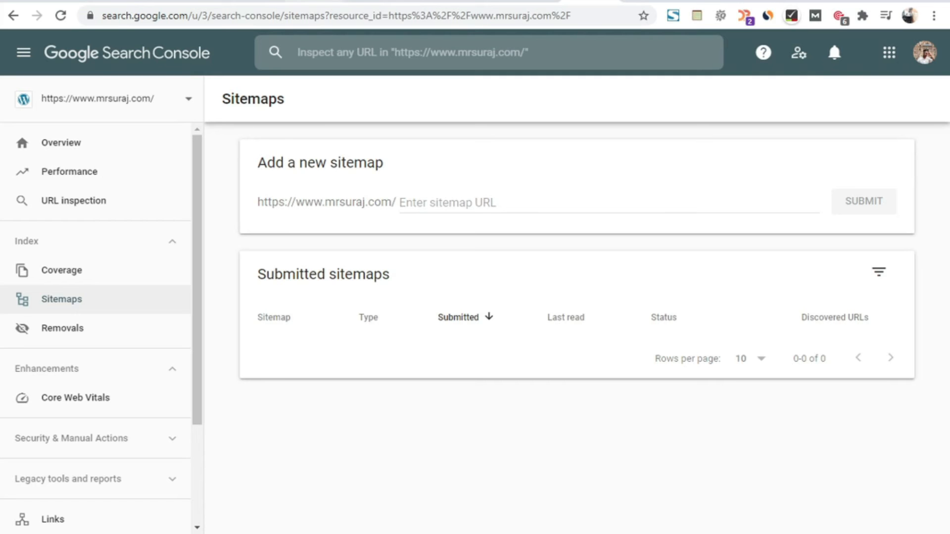
Look through the mrsuraj.com home page from the About section to Blogs and back, and return to Search Console's Sitemaps report
left_click(370, 1)
left_click_drag(944, 71, 944, 199)
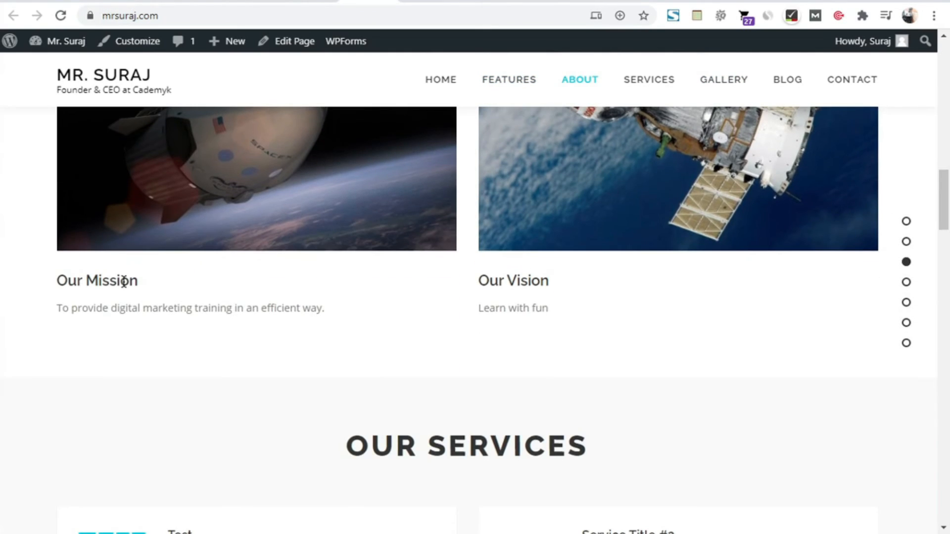
left_click_drag(944, 198, 944, 344)
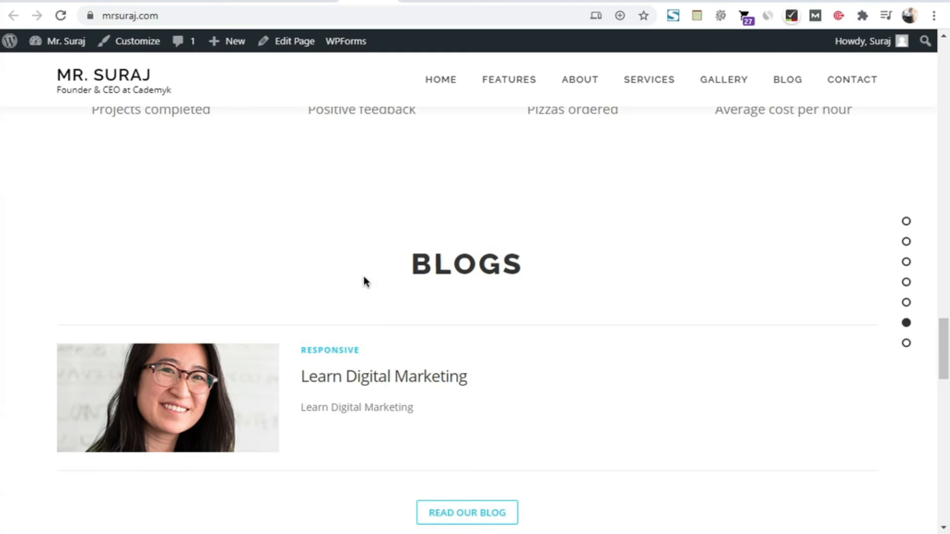
left_click_drag(944, 355, 941, 177)
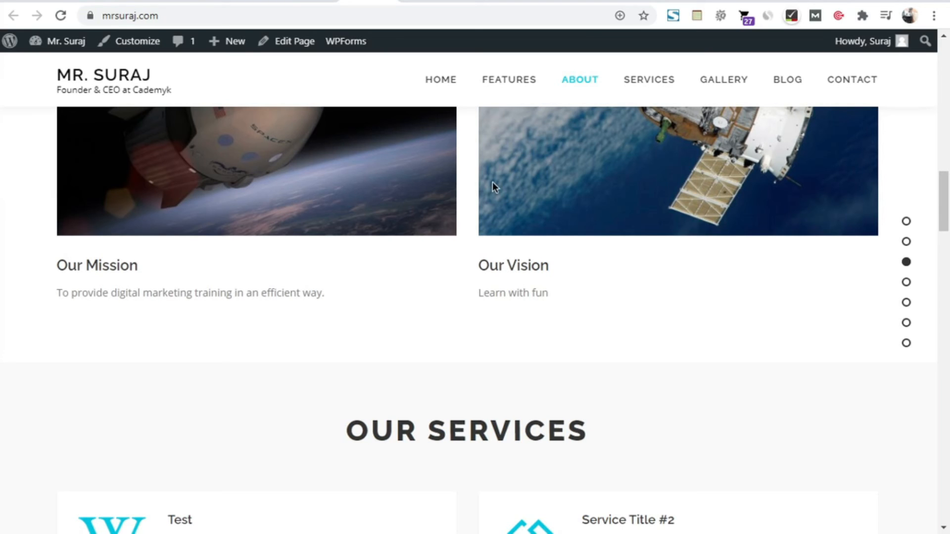
left_click(591, 3)
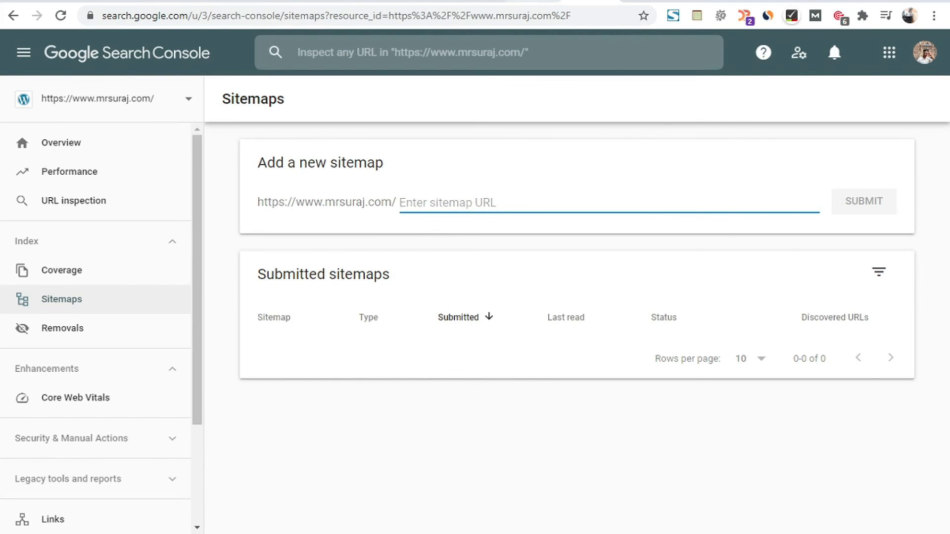
Search Google for "sitemap generator" and open the XML-Sitemaps.com result
left_click(479, 1)
left_click_drag(272, 65, 104, 67)
type("sitema")
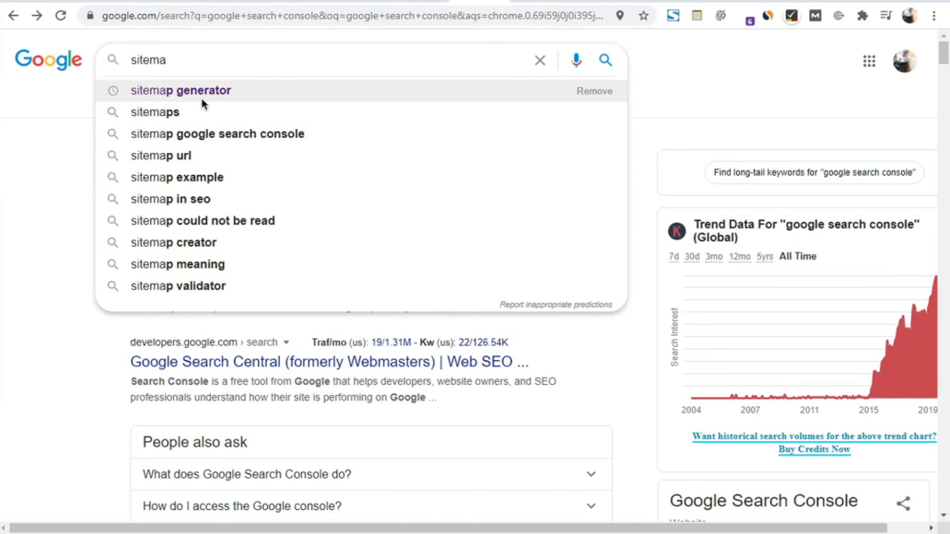
left_click(218, 91)
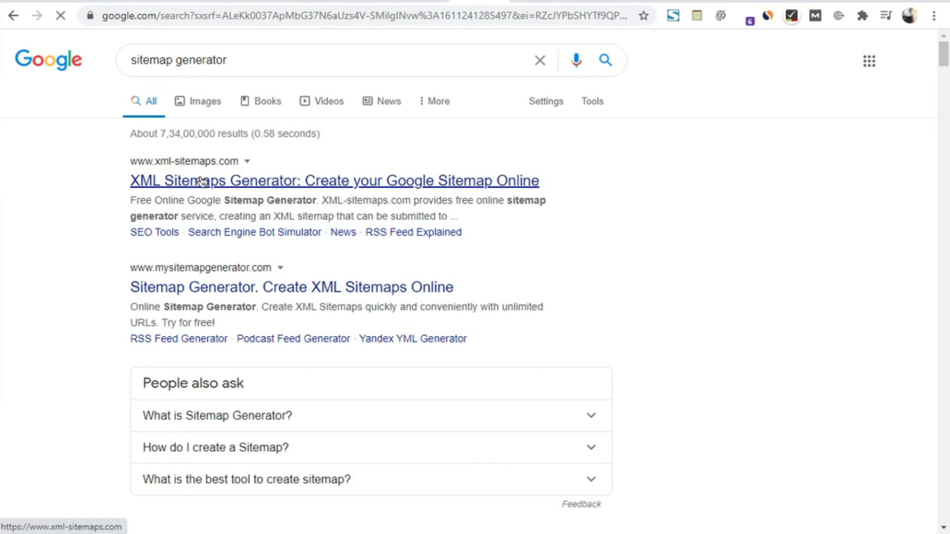
left_click(221, 183)
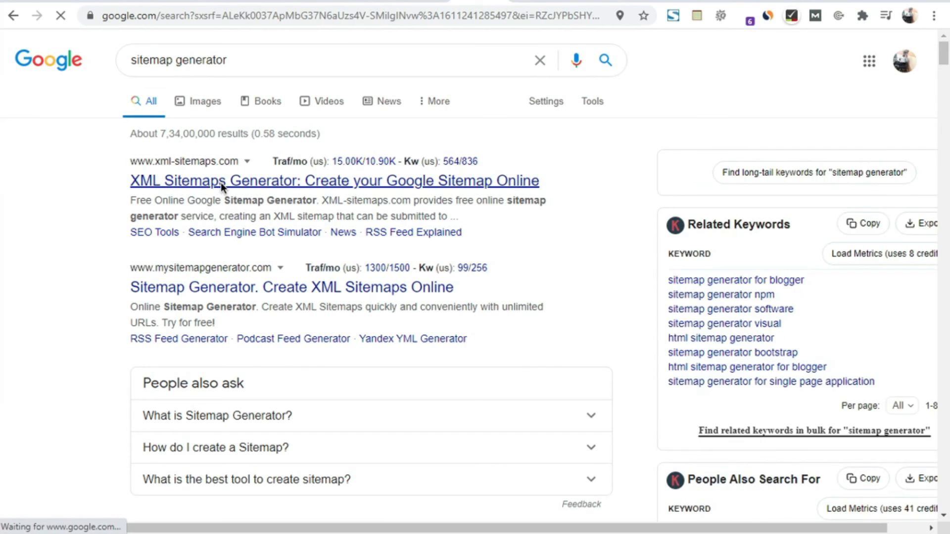
left_click(302, 174)
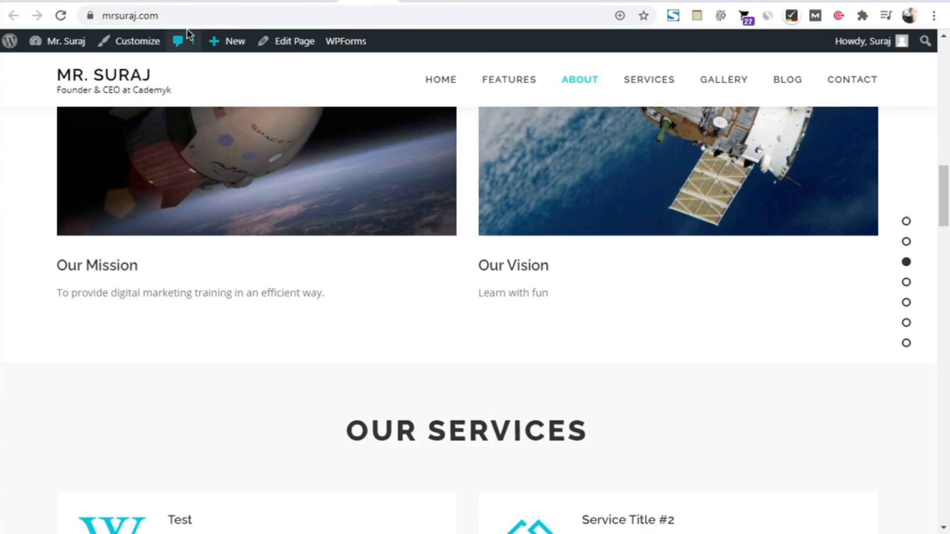
left_click(182, 16)
key("ctrl+c")
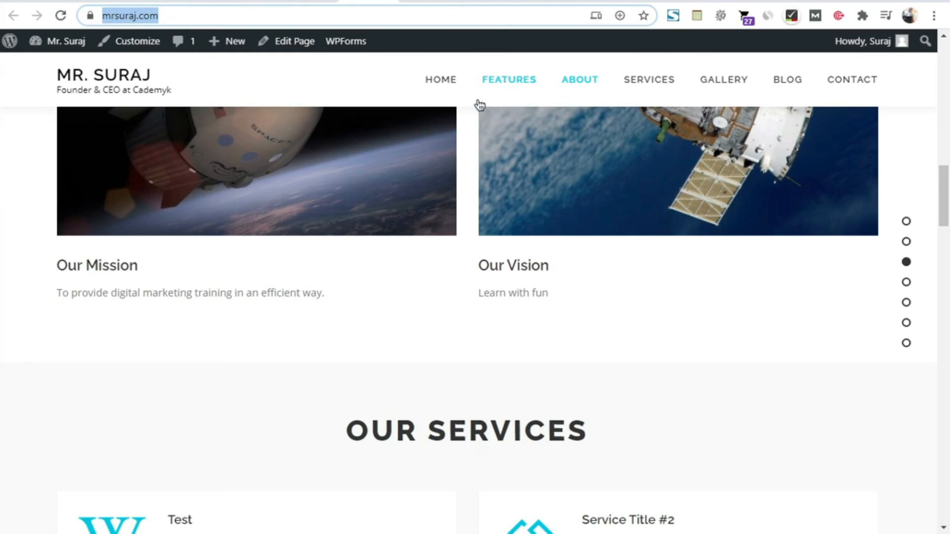
left_click(487, 1)
left_click(263, 146)
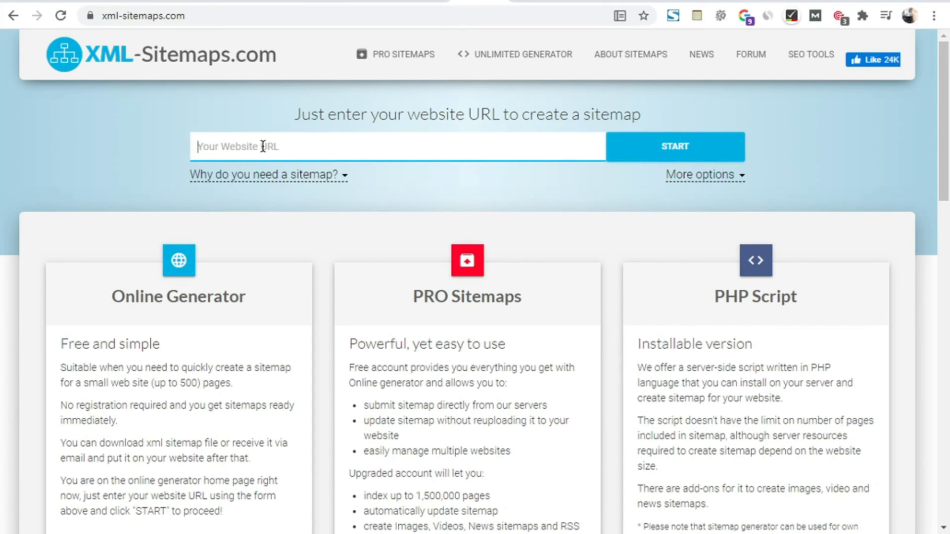
key("ctrl+v")
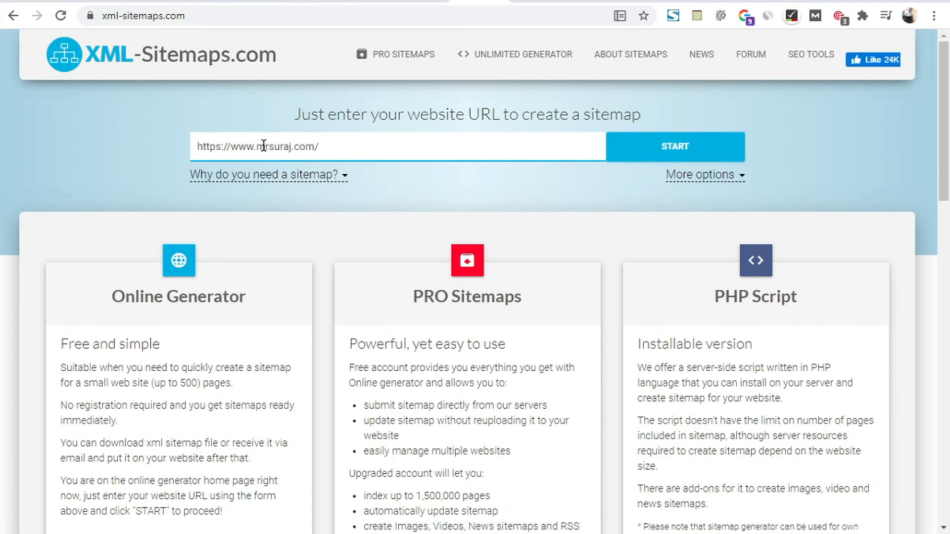
left_click(668, 149)
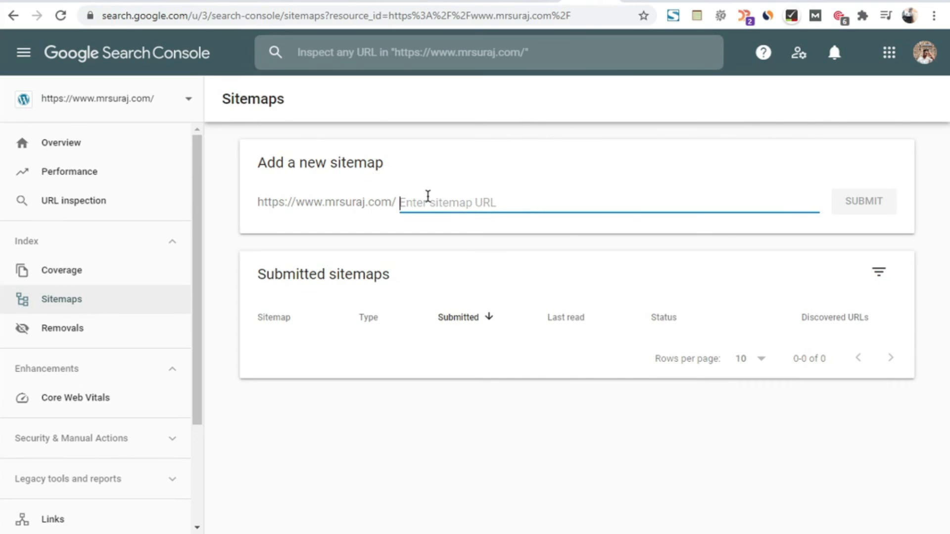
Submit sitemap.xml as a new sitemap in Google Search Console, dismiss the confirmation and reload the Sitemaps report
type("sitemap.xml")
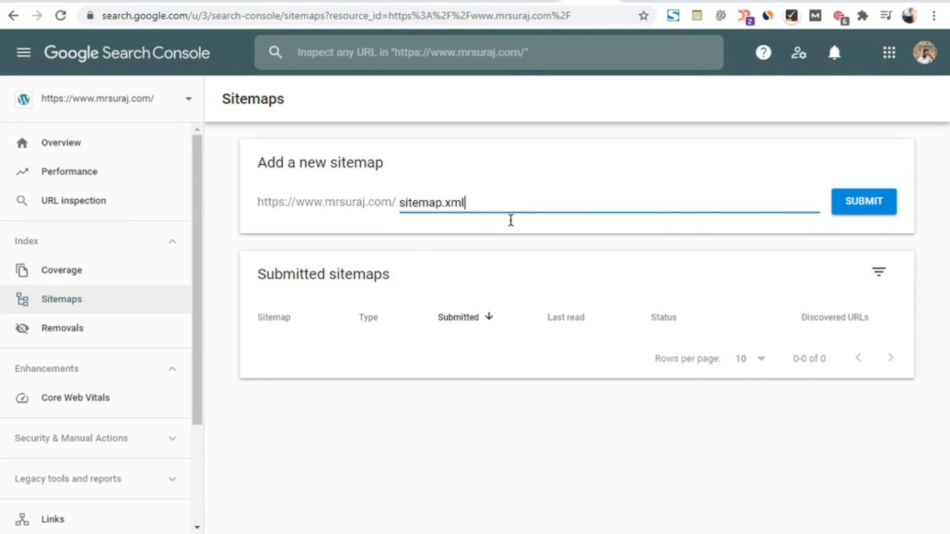
left_click(863, 204)
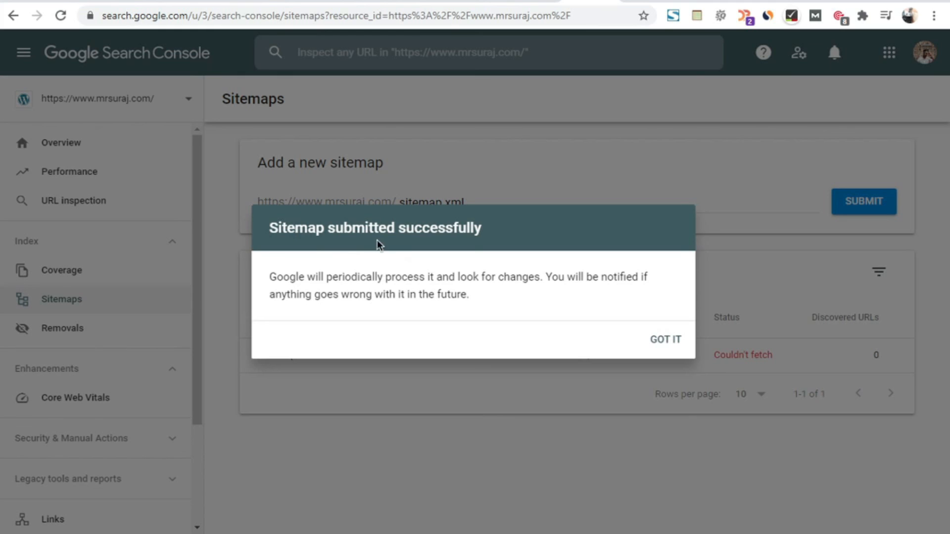
left_click(665, 341)
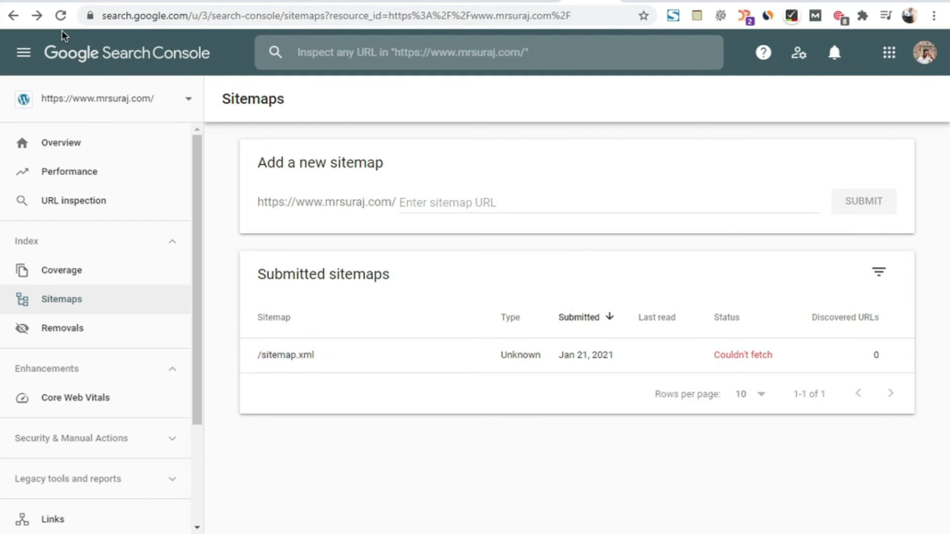
left_click(61, 16)
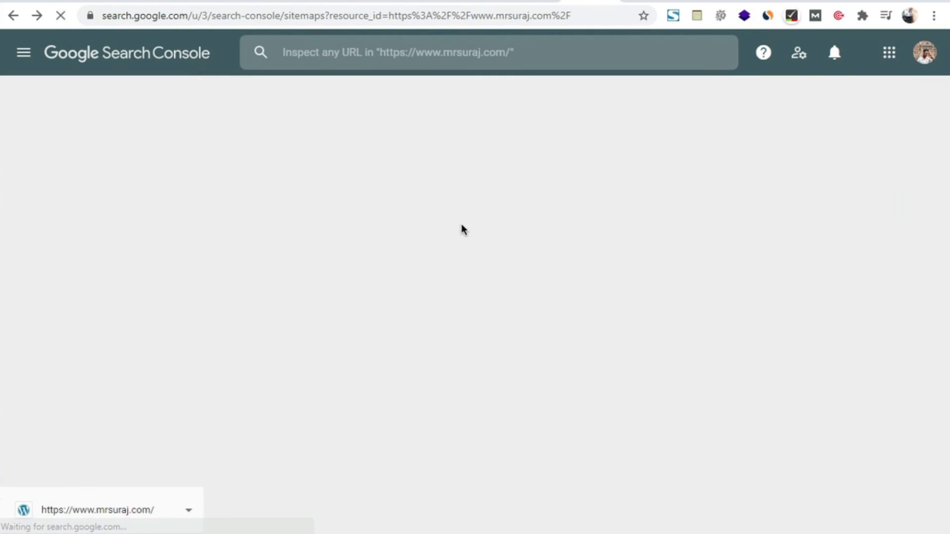